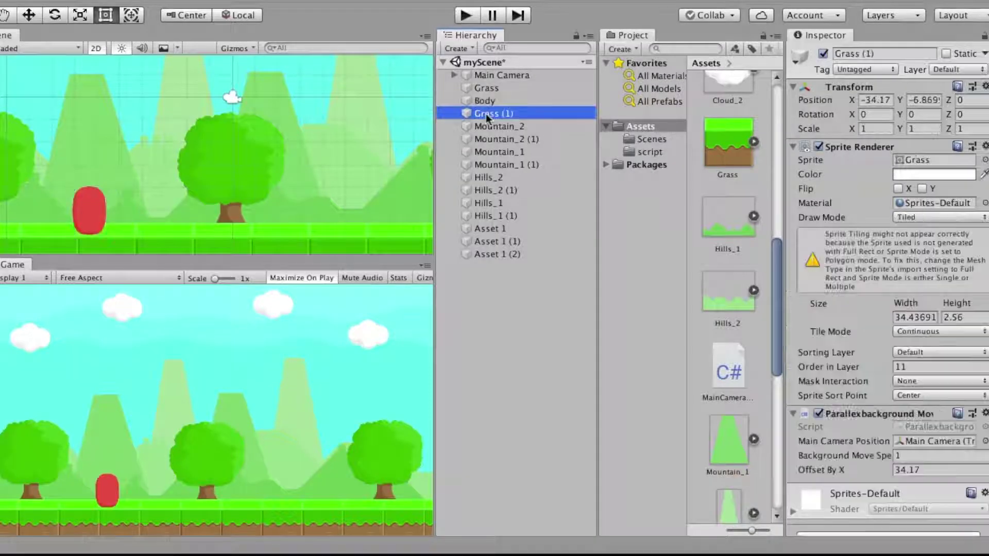
# Check the Body settings, then study the tutorial's characterPosition and transform position code.
pyautogui.click(481, 101)
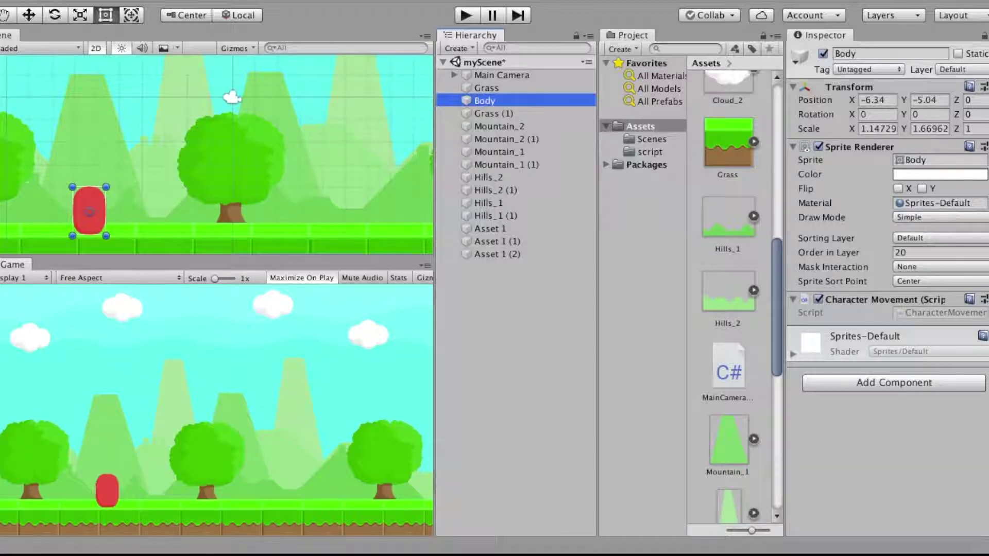
pyautogui.click(520, 550)
pyautogui.scroll(-3, 390, 418)
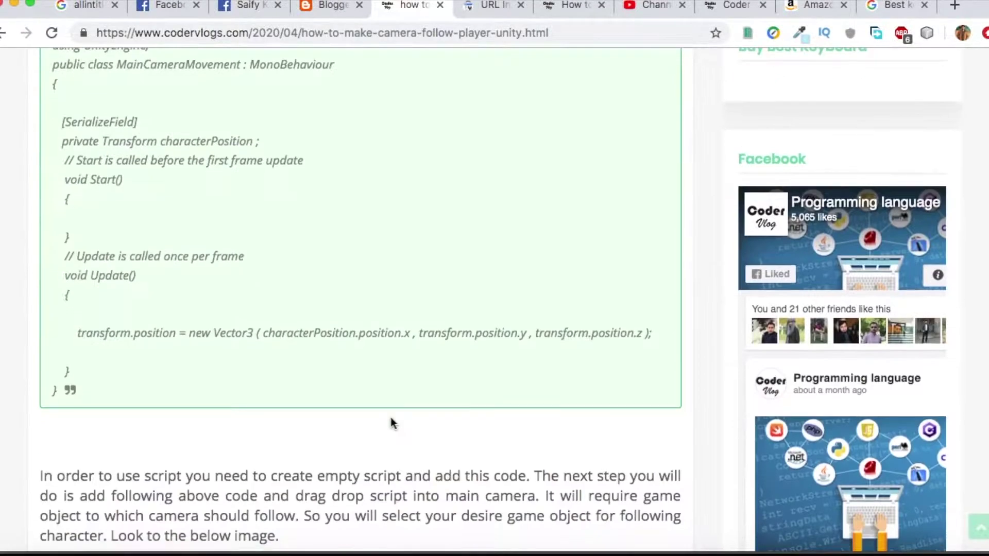
pyautogui.scroll(2, 390, 423)
pyautogui.scroll(-2, 241, 356)
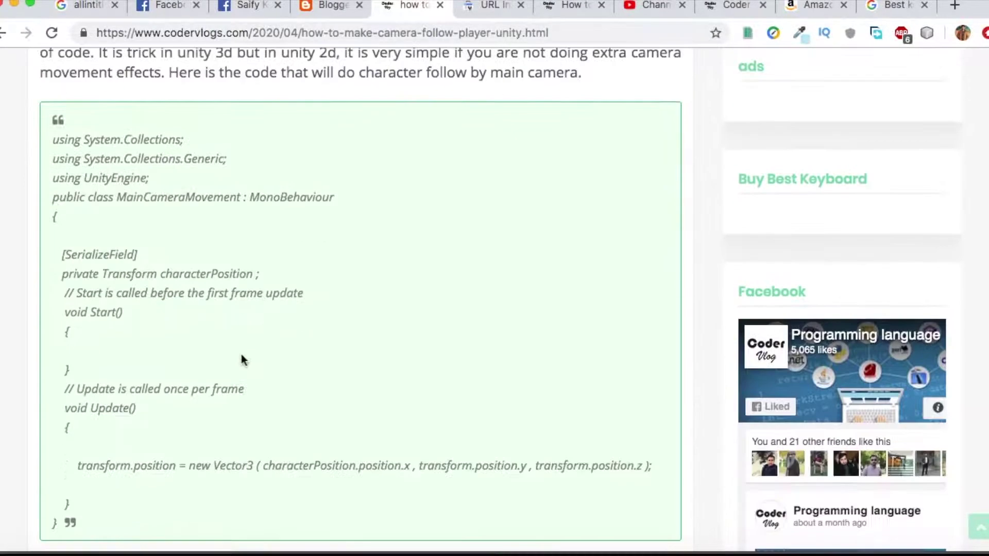
pyautogui.scroll(-2, 241, 356)
pyautogui.scroll(-2, 241, 356)
pyautogui.scroll(3, 242, 356)
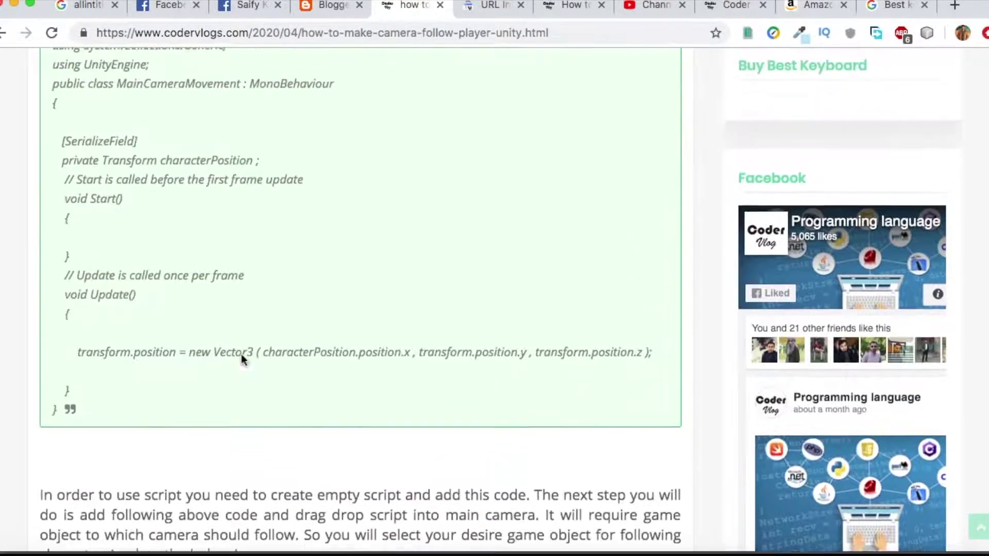
pyautogui.scroll(3, 241, 356)
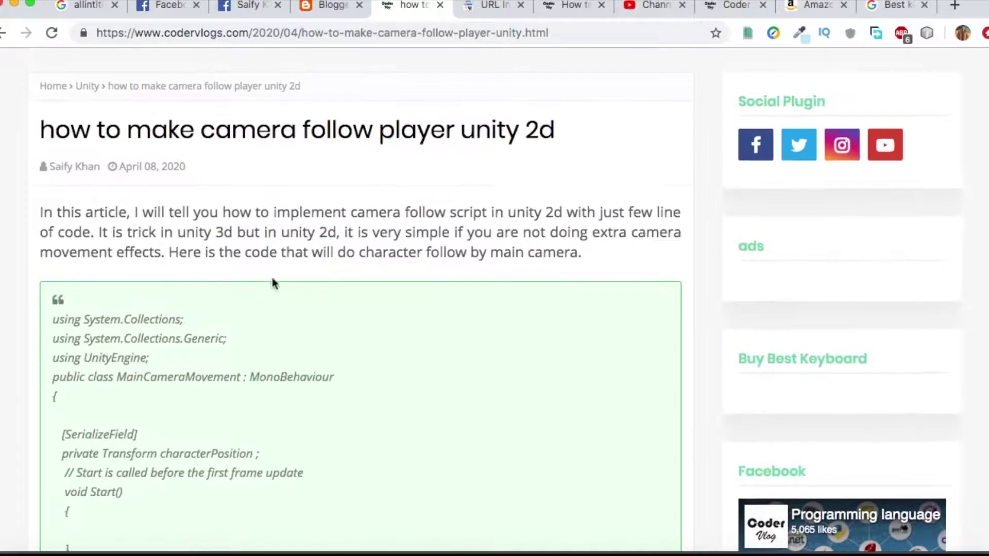
pyautogui.scroll(-2, 233, 309)
pyautogui.scroll(-3, 232, 309)
pyautogui.scroll(2, 231, 309)
pyautogui.scroll(1, 230, 309)
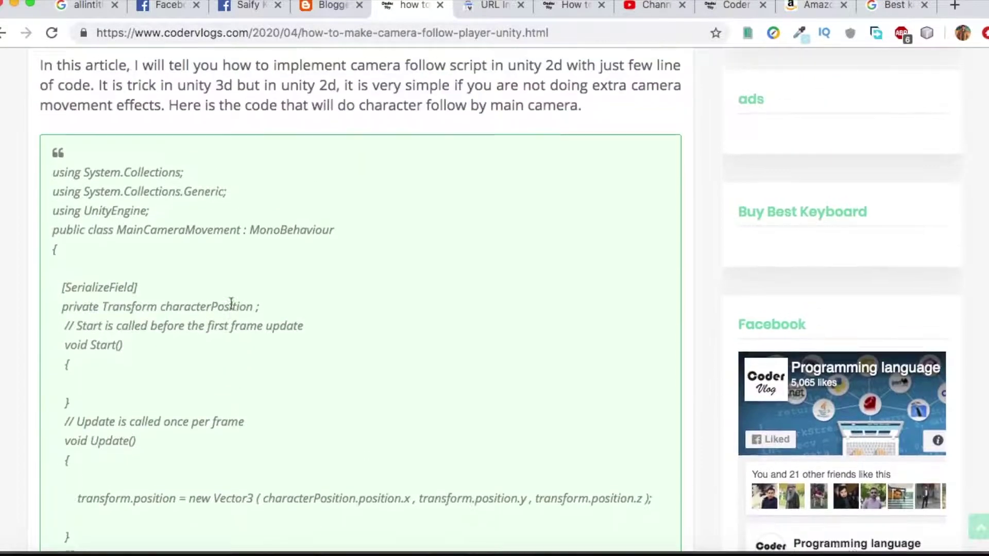
pyautogui.scroll(1, 230, 310)
pyautogui.scroll(-3, 230, 309)
pyautogui.scroll(1, 230, 309)
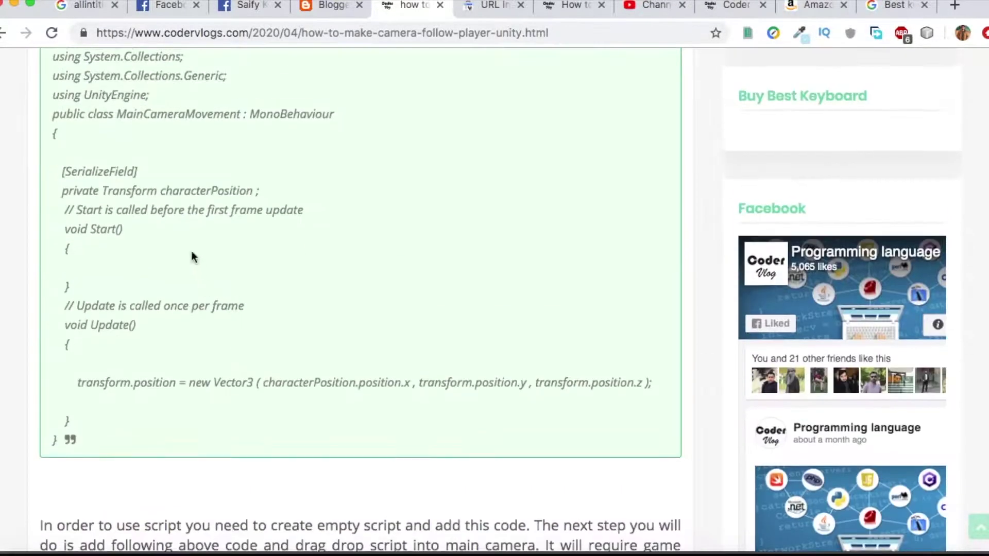
pyautogui.scroll(1, 192, 256)
pyautogui.scroll(-1, 189, 251)
pyautogui.scroll(1, 204, 278)
pyautogui.scroll(1, 206, 282)
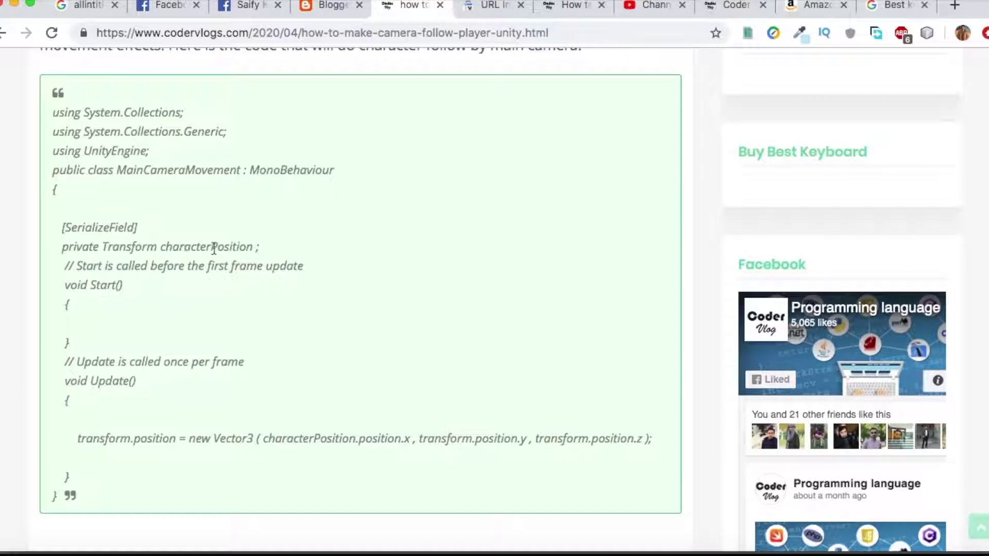
pyautogui.doubleClick(213, 248)
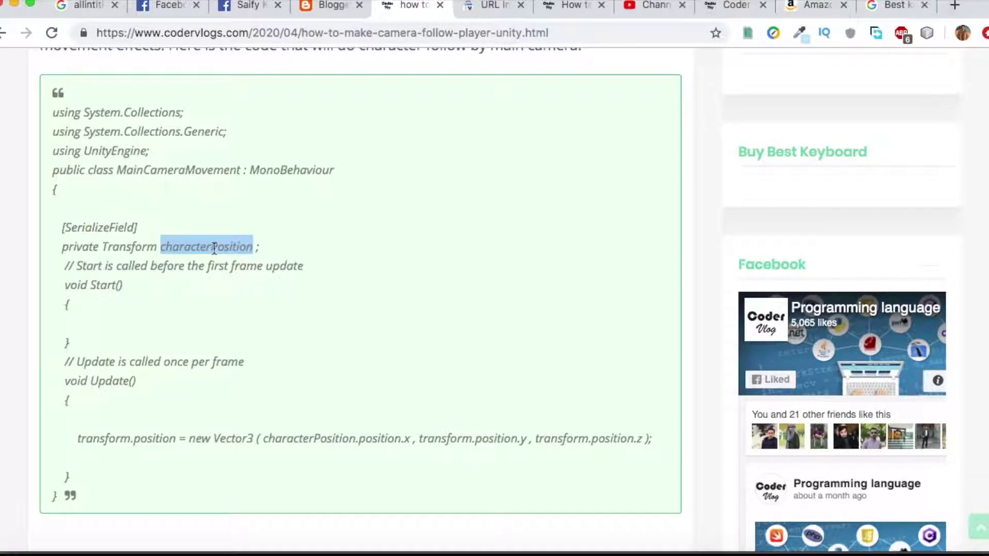
pyautogui.scroll(-1, 155, 255)
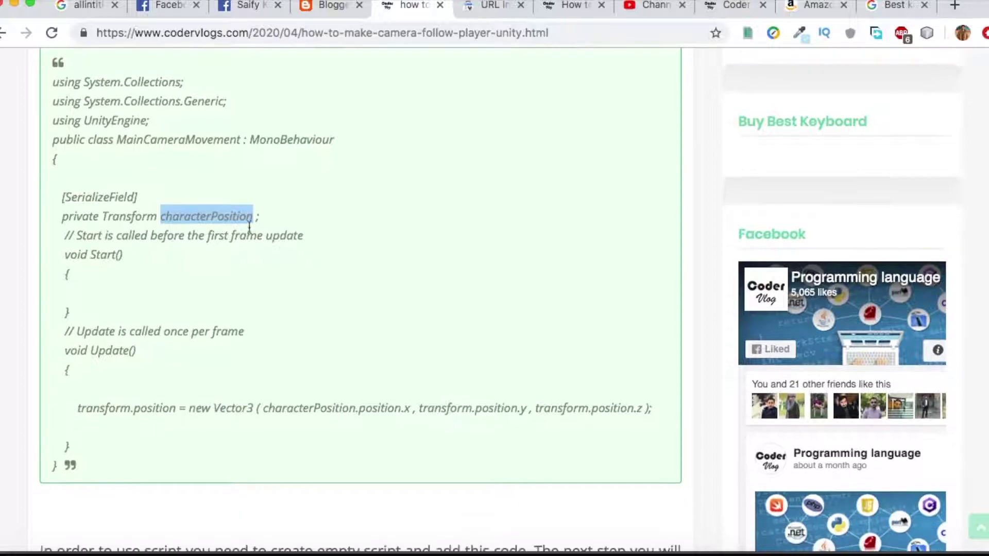
pyautogui.scroll(-2, 249, 228)
pyautogui.scroll(-1, 212, 180)
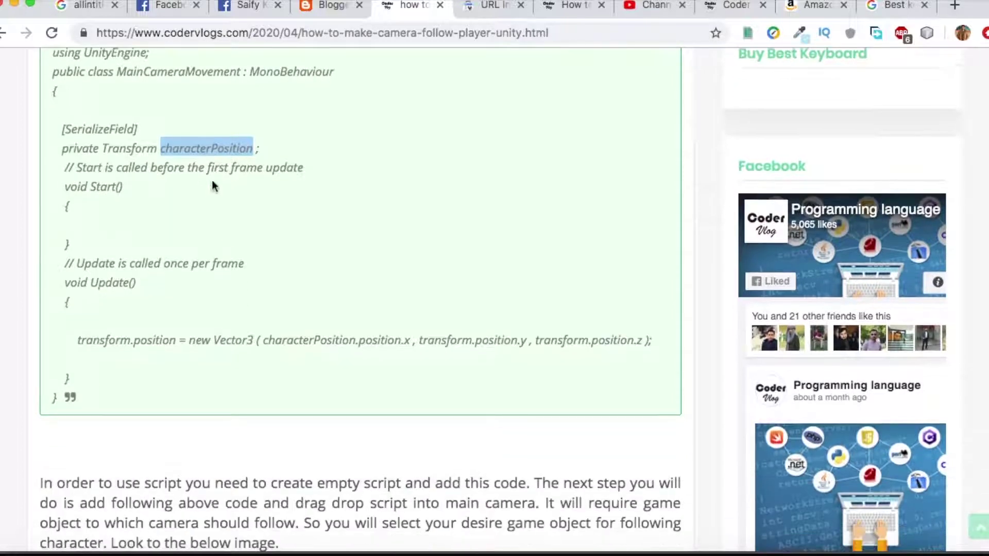
pyautogui.click(212, 151)
pyautogui.scroll(-2, 210, 171)
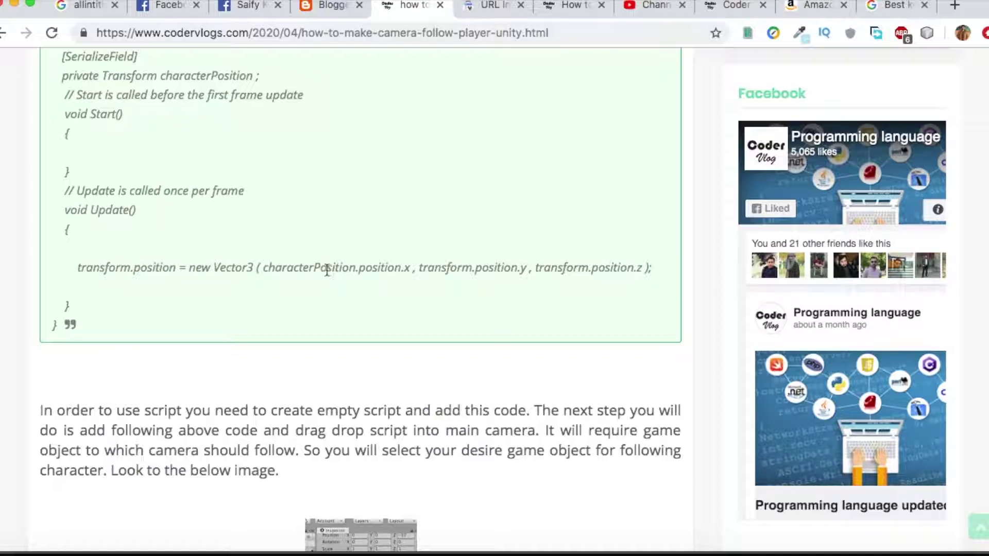
pyautogui.doubleClick(142, 271)
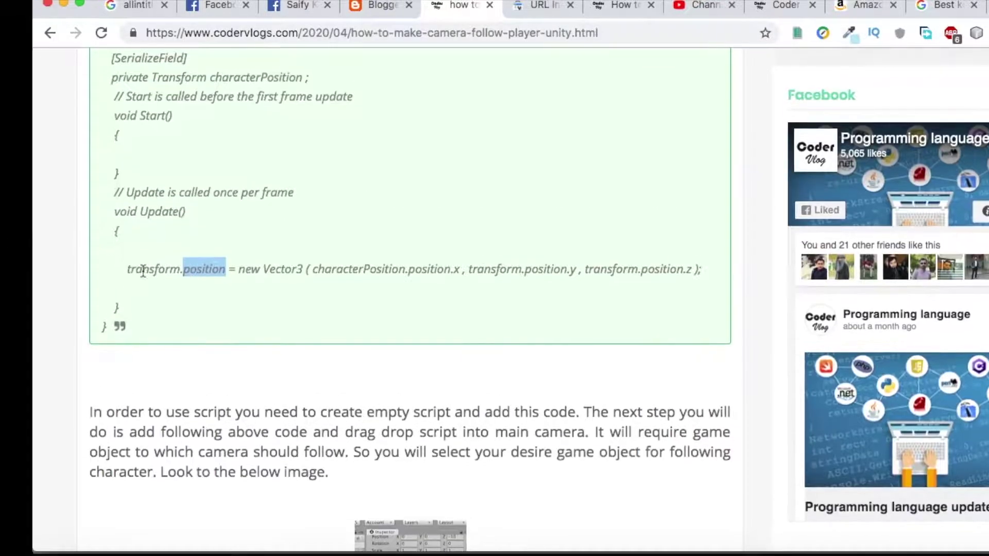
# Drag the MainCameraMovement script into Main Camera's Inspector.
pyautogui.click(707, 550)
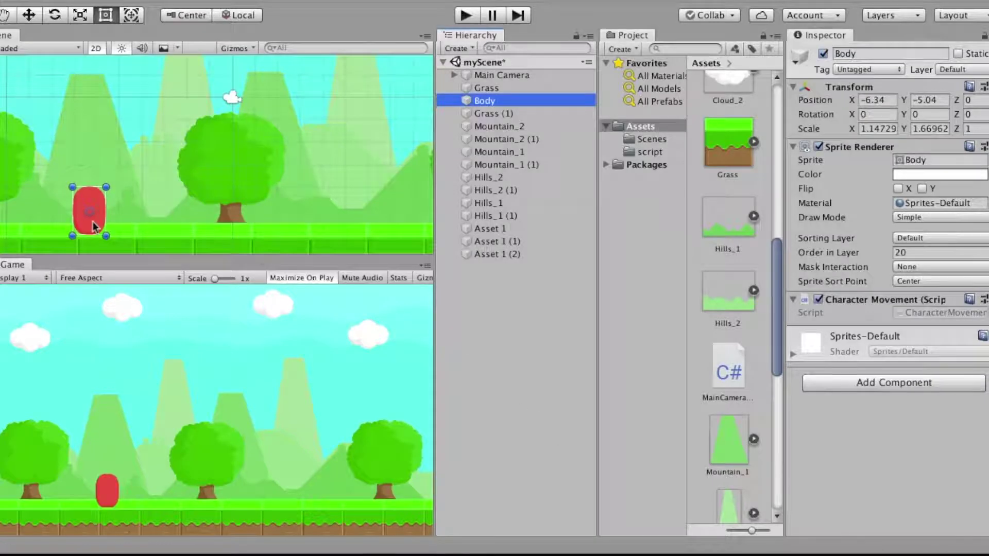
pyautogui.click(513, 79)
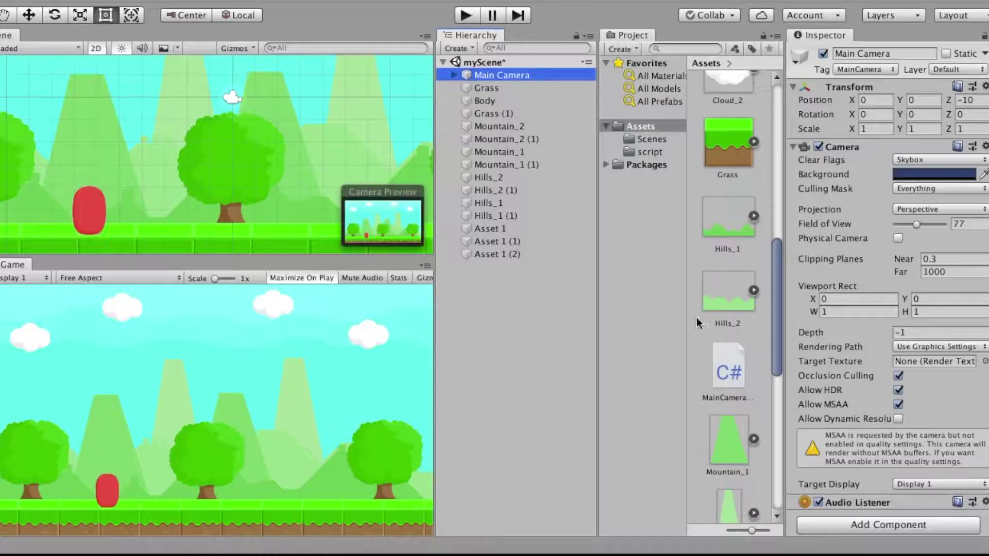
pyautogui.click(729, 373)
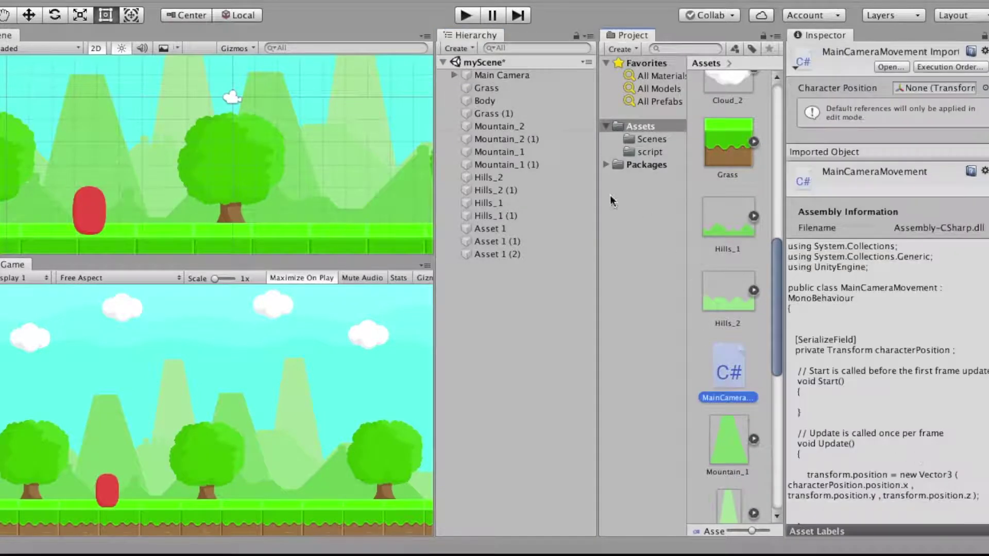
pyautogui.click(498, 75)
pyautogui.scroll(-1, 841, 396)
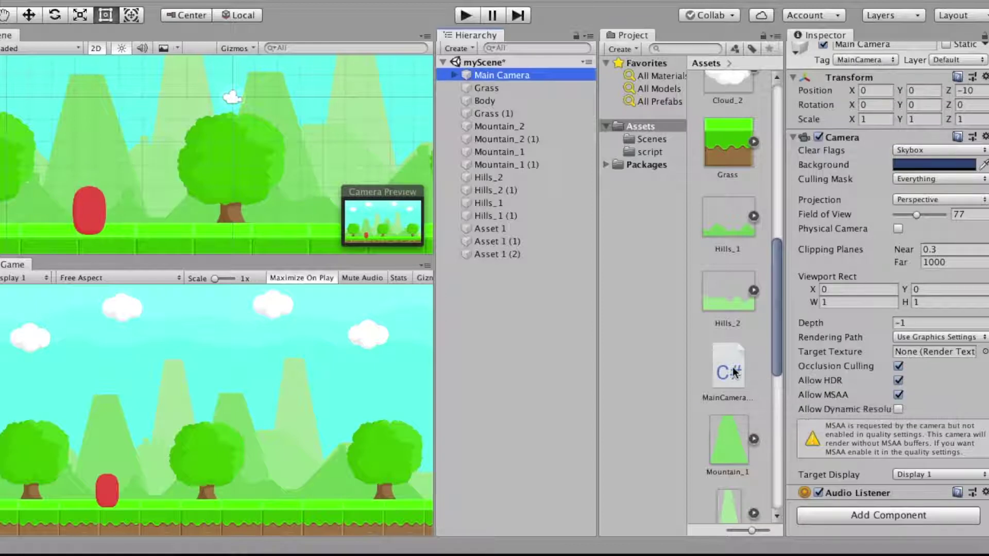
pyautogui.moveTo(734, 373); pyautogui.dragTo(846, 471)
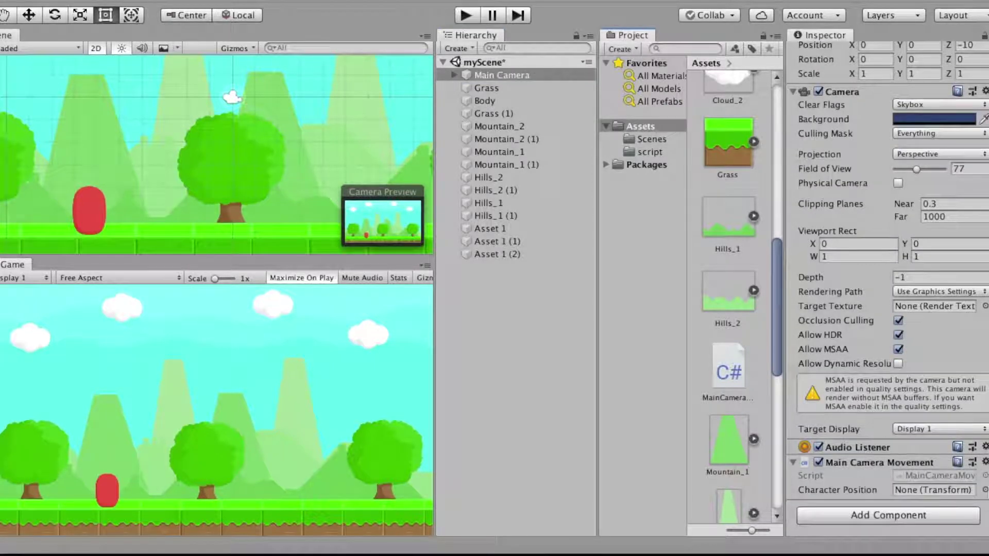
# Pick Body as Character Position in the Select Transform window, then close the window.
pyautogui.click(986, 490)
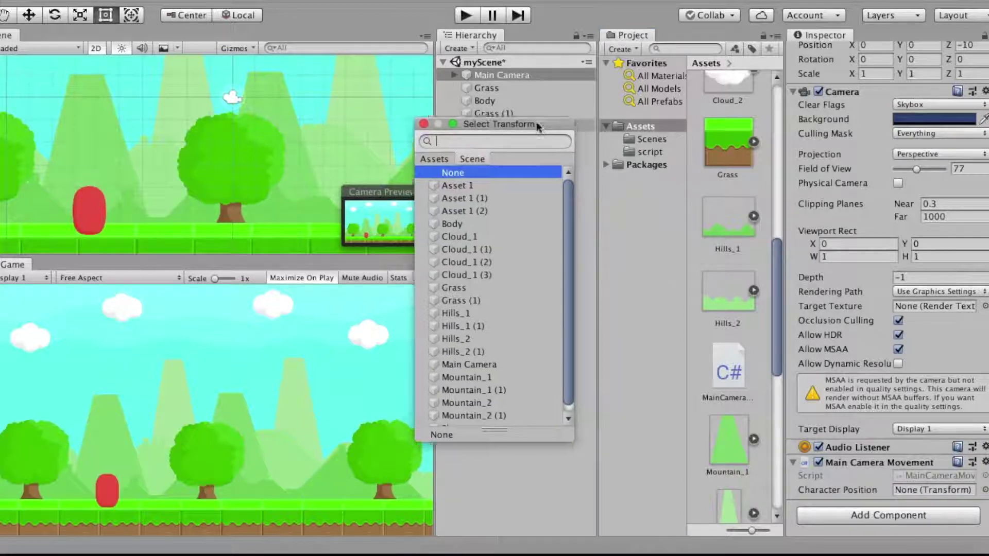
pyautogui.moveTo(543, 131); pyautogui.dragTo(490, 72)
pyautogui.click(411, 170)
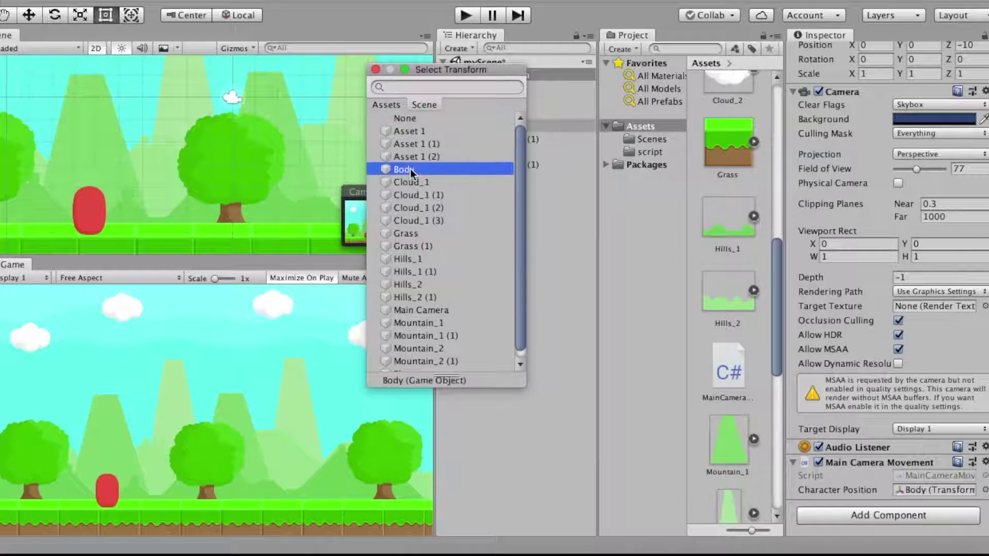
pyautogui.click(376, 70)
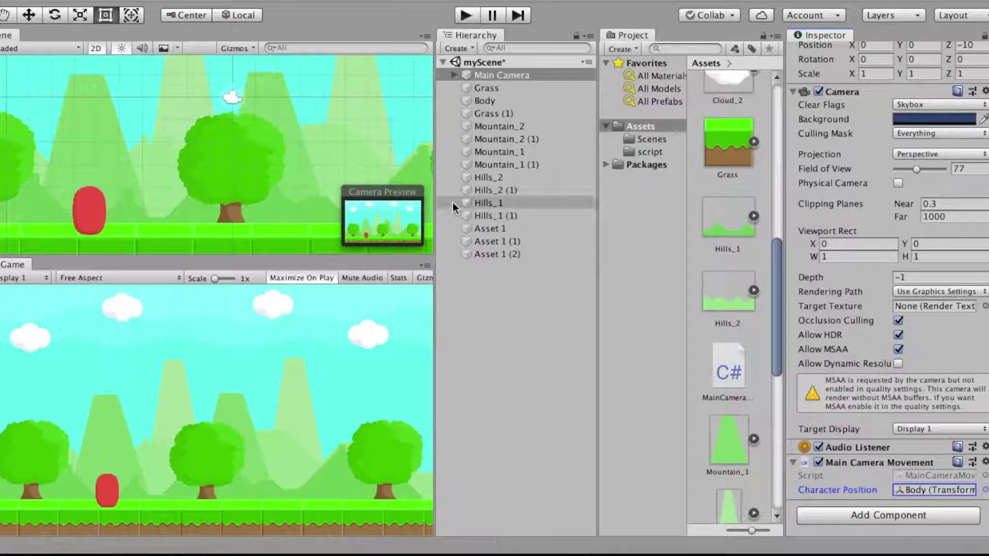
pyautogui.click(986, 462)
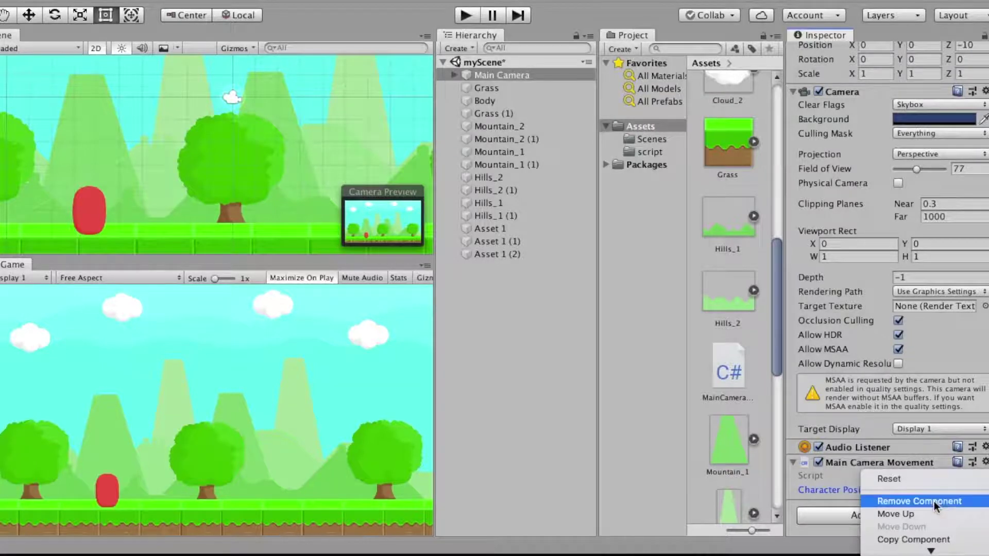
# Remove MainCameraMovement from Main Camera, then start and stop Play mode.
pyautogui.click(935, 502)
pyautogui.click(469, 20)
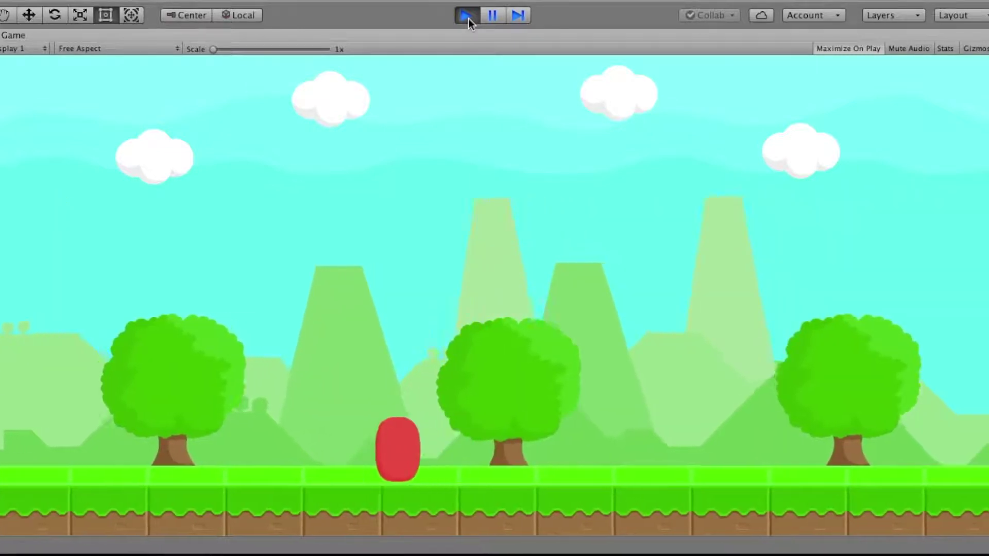
pyautogui.click(466, 15)
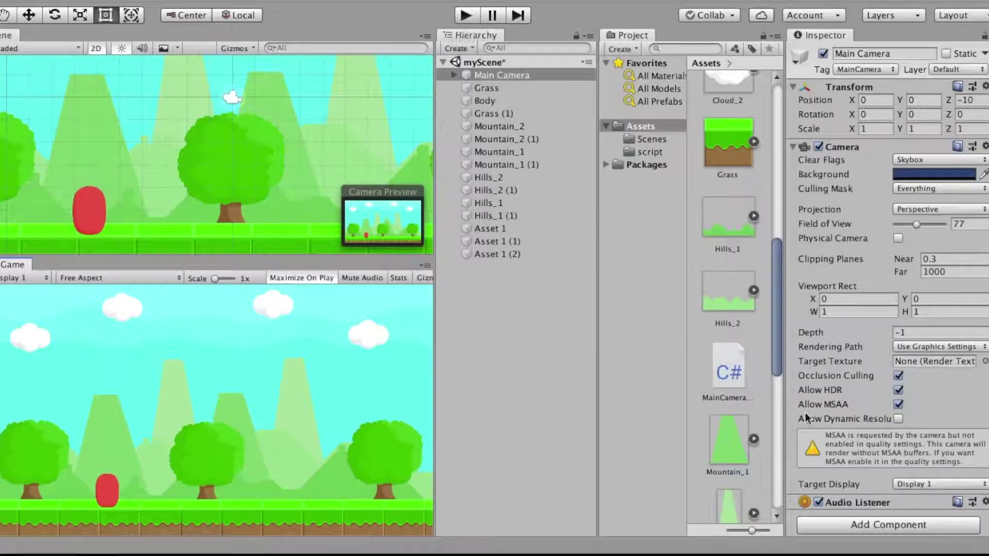
pyautogui.scroll(-1, 805, 418)
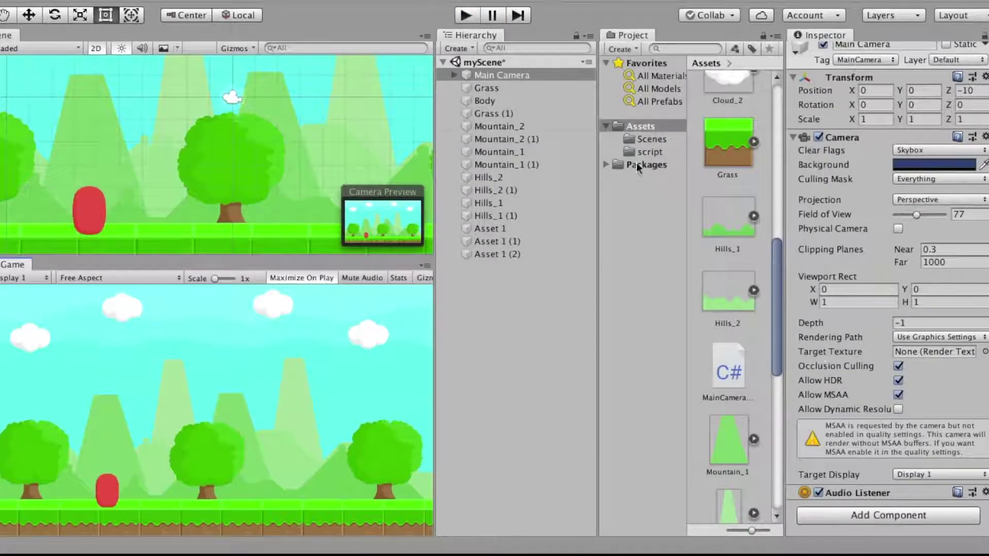
# Re-add MainCameraMovement to Main Camera with Body as Character Position, then press Play.
pyautogui.moveTo(728, 374); pyautogui.dragTo(856, 501)
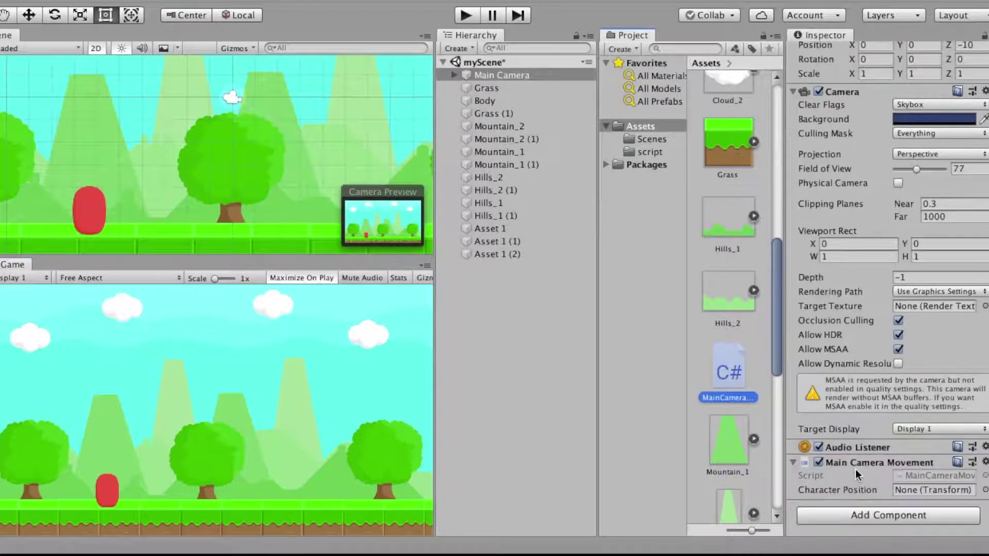
pyautogui.click(985, 492)
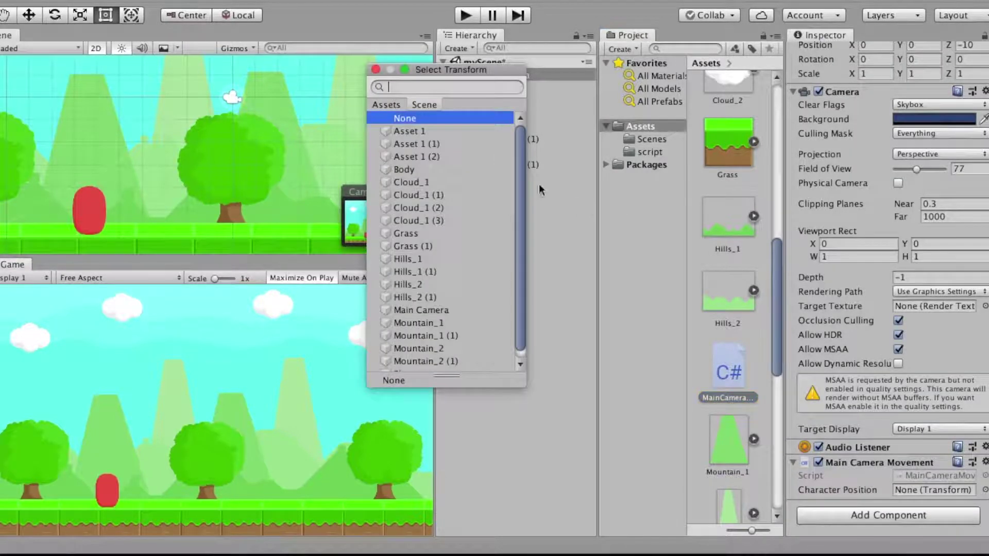
pyautogui.click(409, 170)
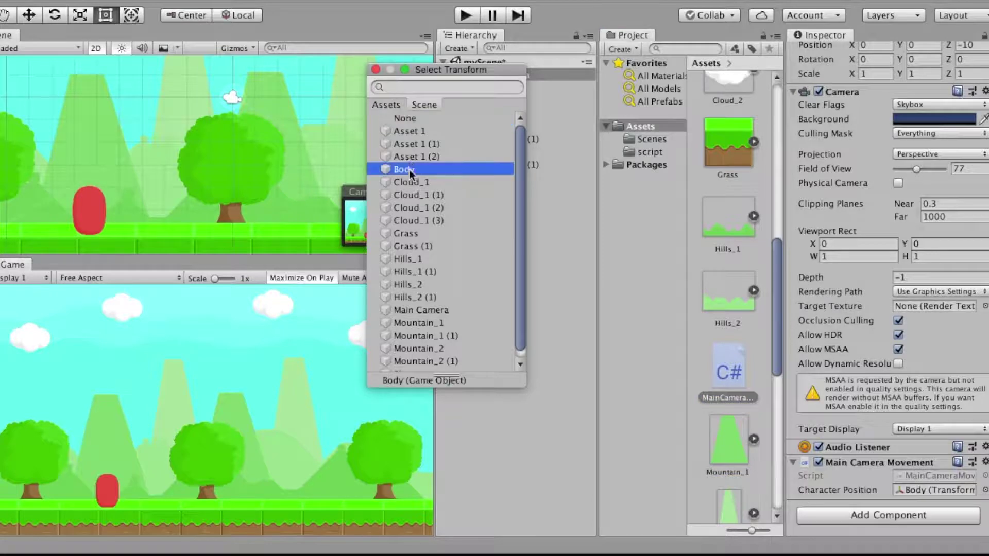
pyautogui.click(376, 69)
pyautogui.click(463, 17)
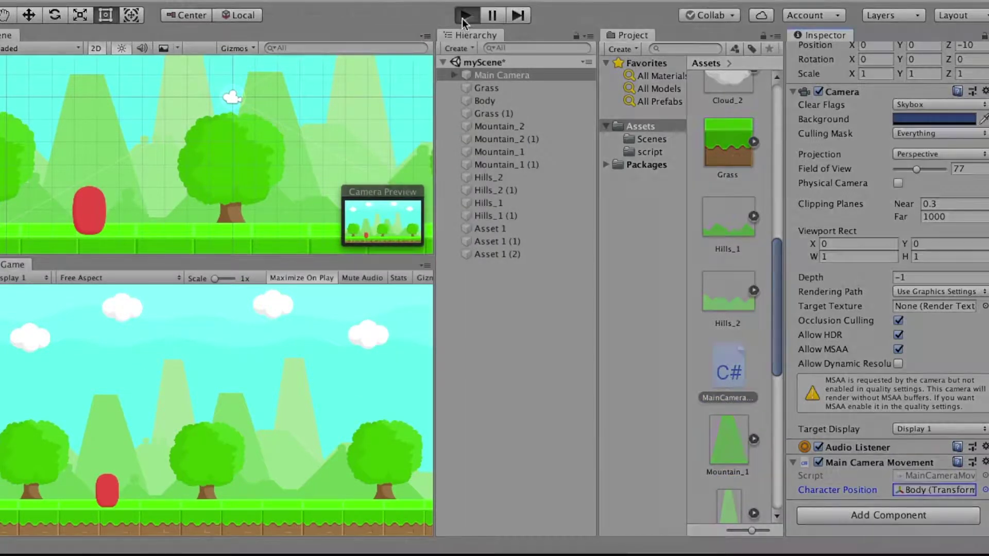